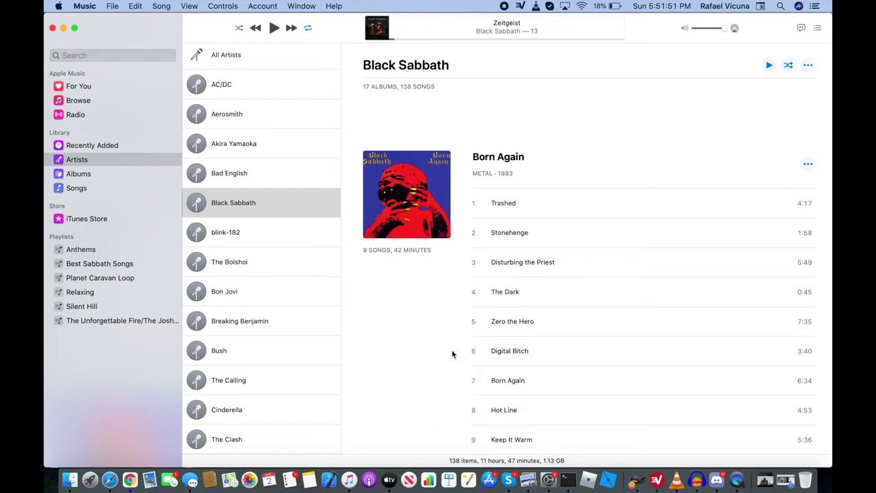
# - Look through the Black Sabbath albums and the library's artist list, including the songs by The Calling and The Clash
pyautogui.scroll(3, 452, 354)
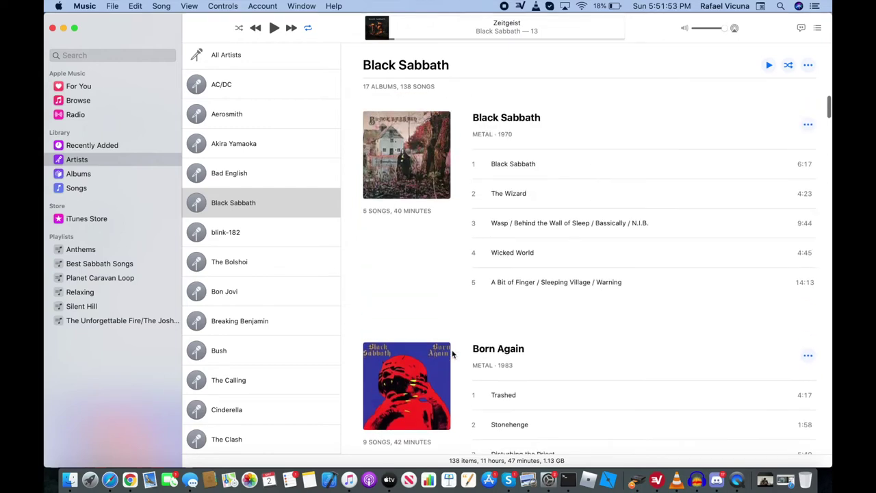
pyautogui.scroll(-3, 452, 354)
pyautogui.scroll(-10, 451, 354)
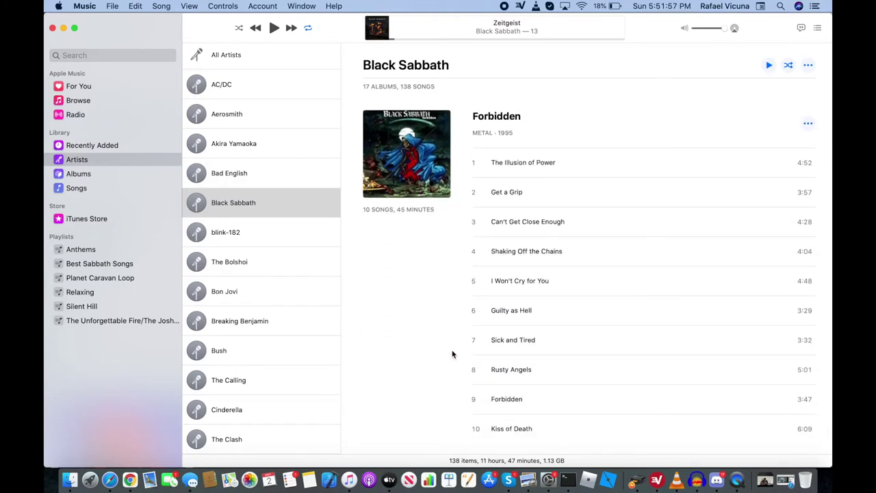
pyautogui.scroll(-10, 452, 354)
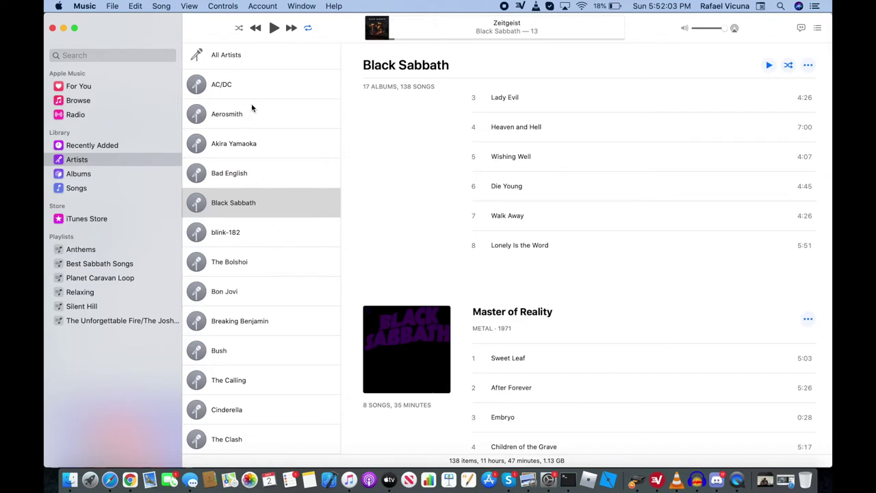
pyautogui.scroll(-15, 251, 107)
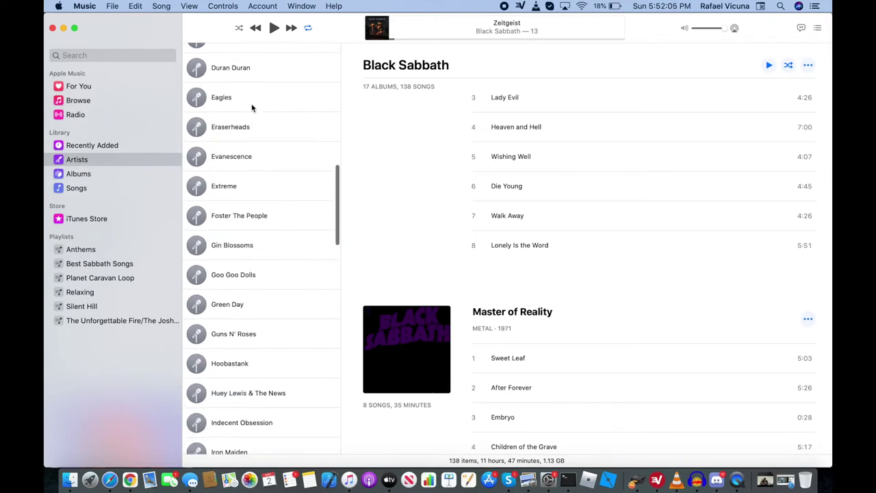
pyautogui.scroll(15, 251, 103)
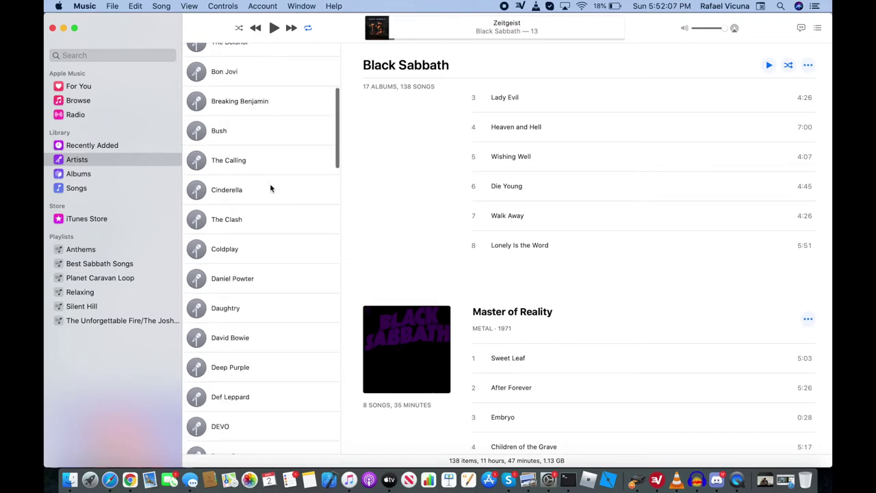
pyautogui.click(246, 161)
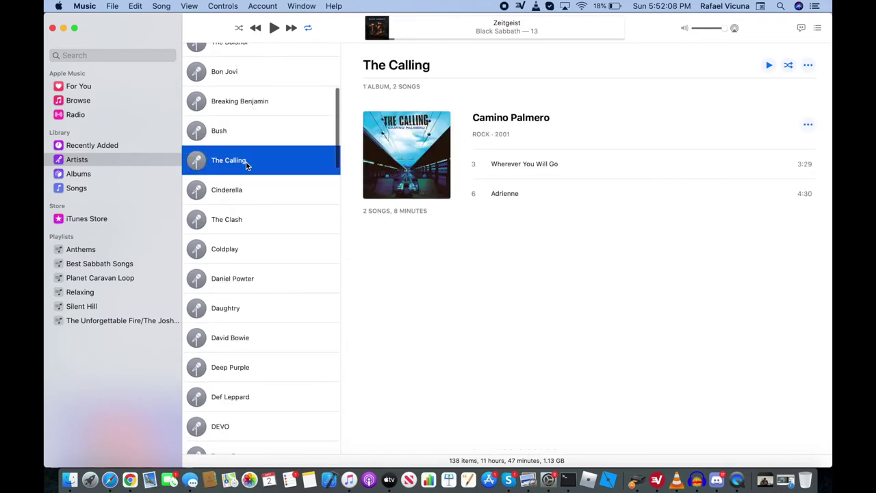
pyautogui.click(260, 219)
pyautogui.scroll(5, 258, 94)
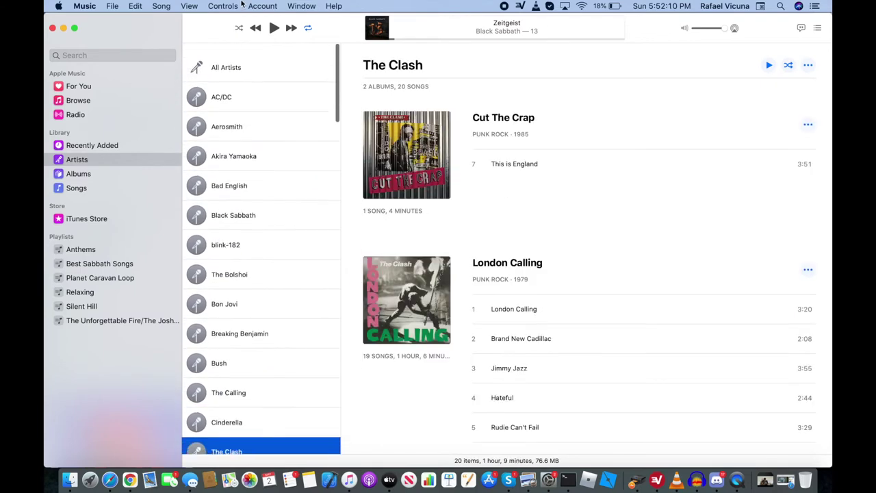
# - Browse AC/DC's albums and reveal the song file for Thunderstruck from The Razors Edge in Finder
pyautogui.click(262, 86)
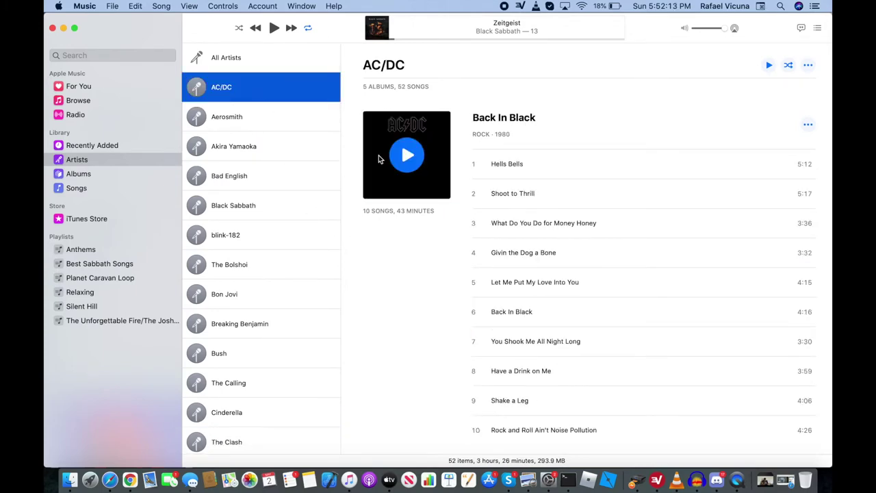
pyautogui.scroll(-5, 379, 159)
pyautogui.scroll(-10, 378, 158)
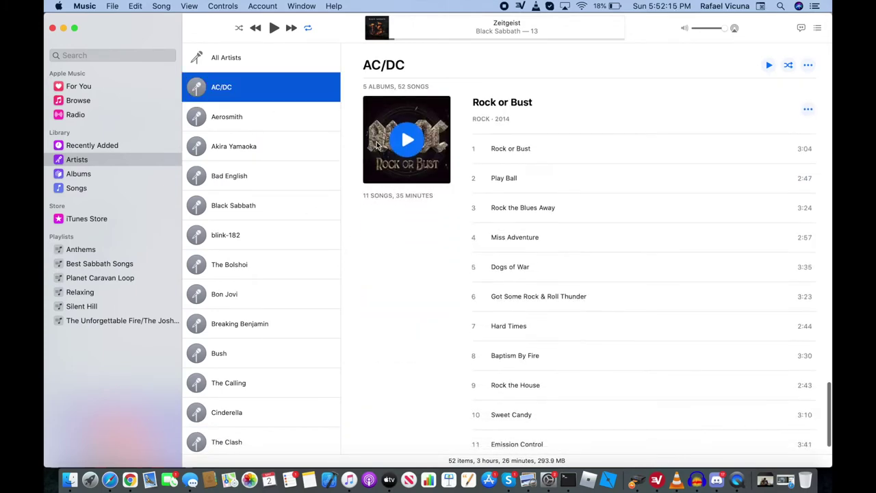
pyautogui.scroll(10, 376, 142)
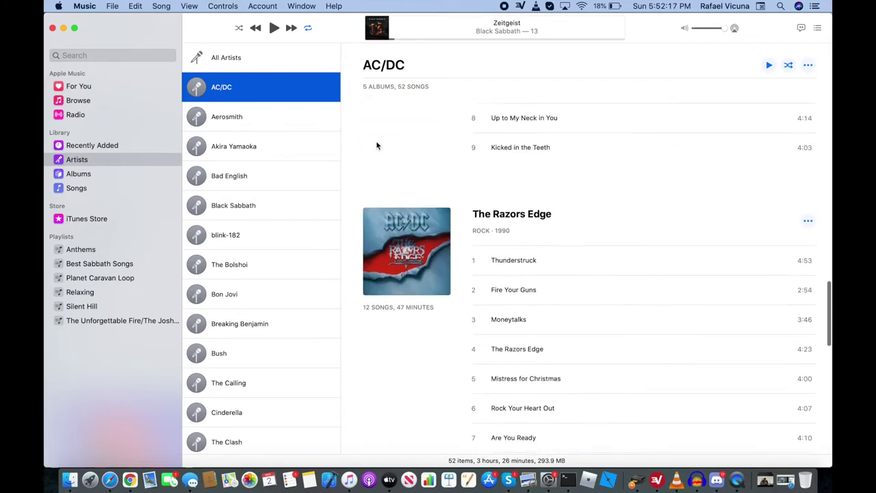
pyautogui.scroll(10, 421, 179)
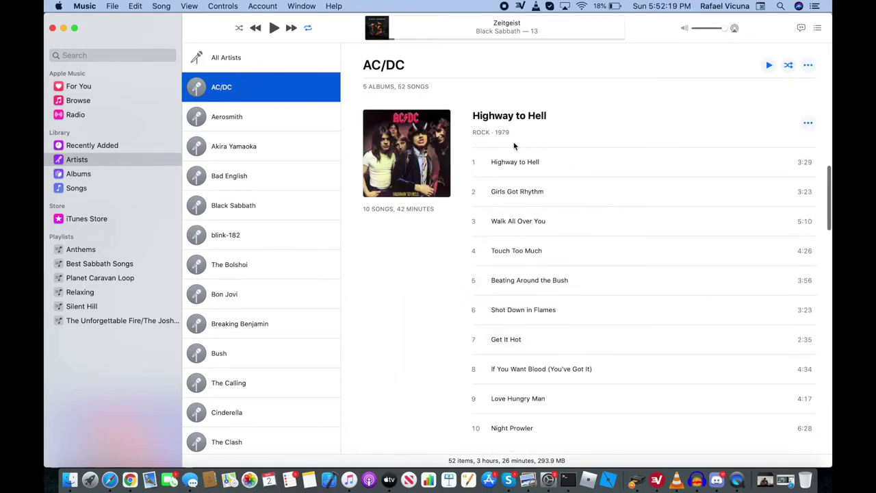
pyautogui.scroll(-10, 548, 162)
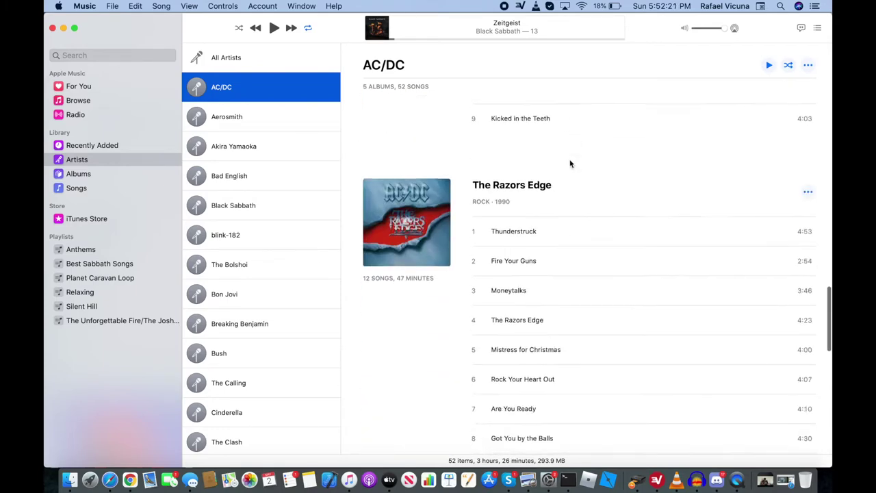
pyautogui.click(807, 231)
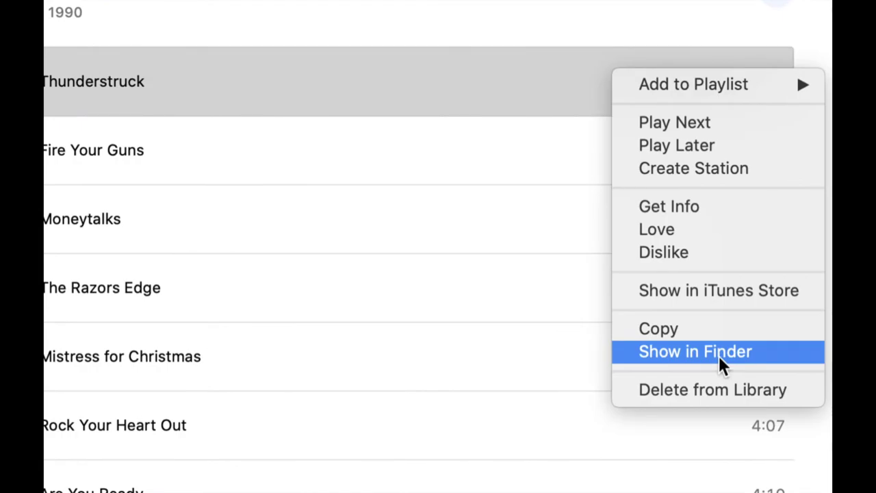
pyautogui.click(718, 356)
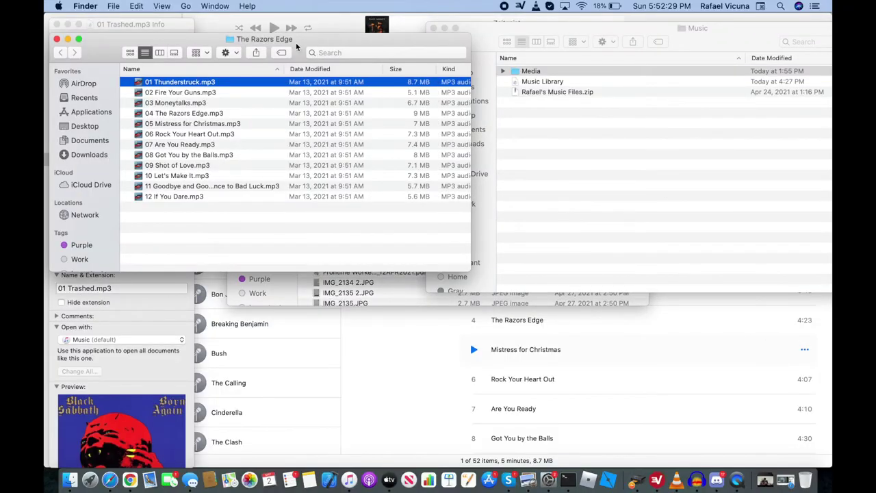
# - Get info on 01 Thunderstruck.mp3 in The Razors Edge folder and examine where the file is stored
pyautogui.moveTo(303, 49); pyautogui.dragTo(313, 63)
pyautogui.click(256, 258)
pyautogui.click(178, 96)
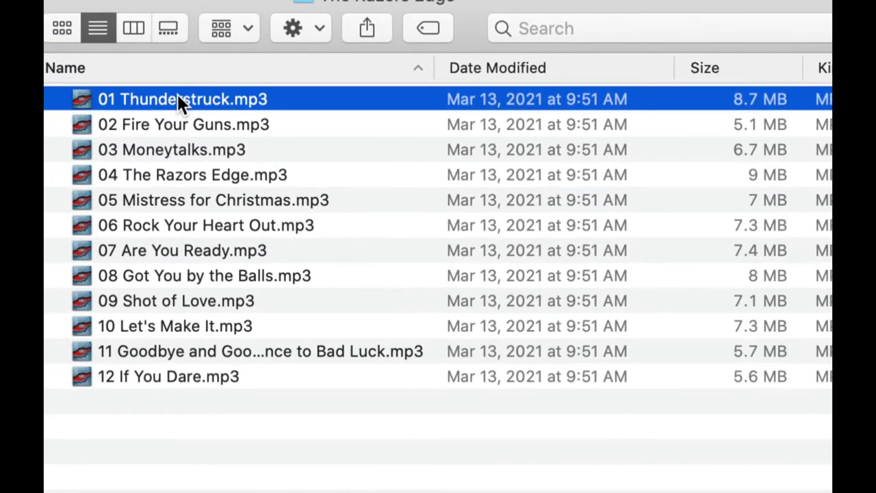
pyautogui.rightClick(177, 94)
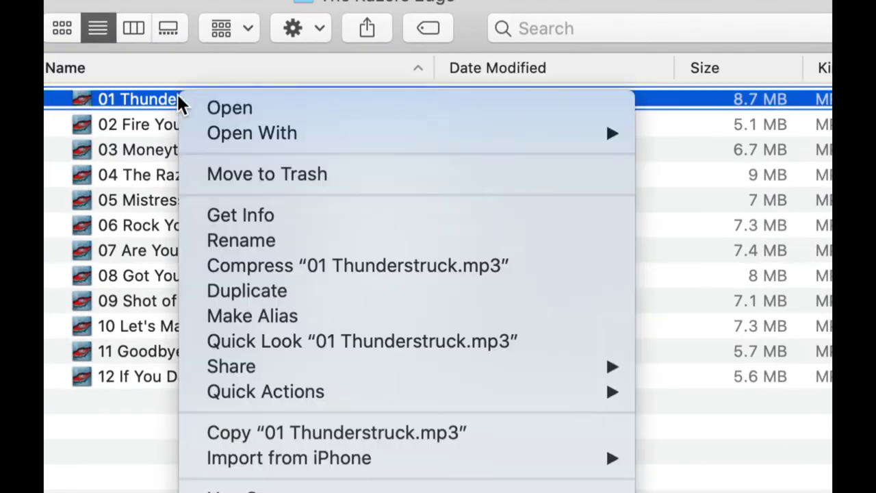
pyautogui.click(269, 212)
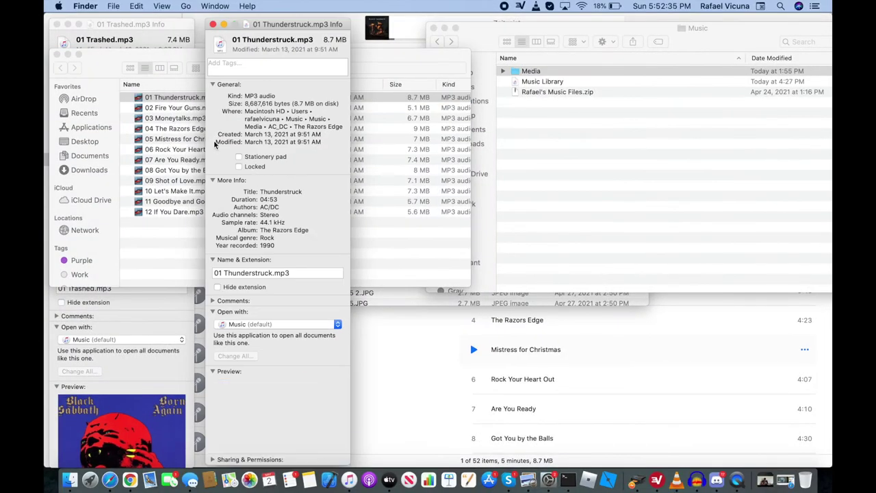
pyautogui.moveTo(306, 25); pyautogui.dragTo(380, 25)
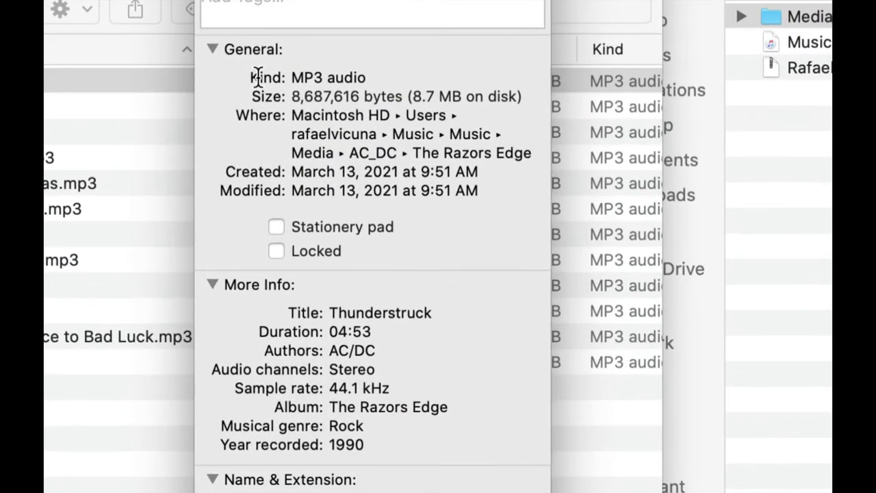
pyautogui.moveTo(237, 114); pyautogui.dragTo(289, 114)
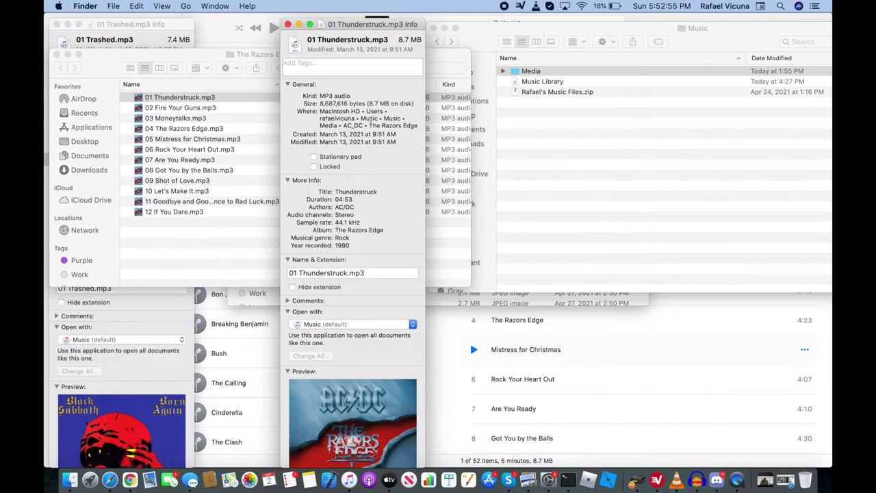
pyautogui.click(313, 150)
# - Bring the Music folder window forward, open its Media folder and look through the artist folders
pyautogui.moveTo(551, 97); pyautogui.dragTo(579, 78)
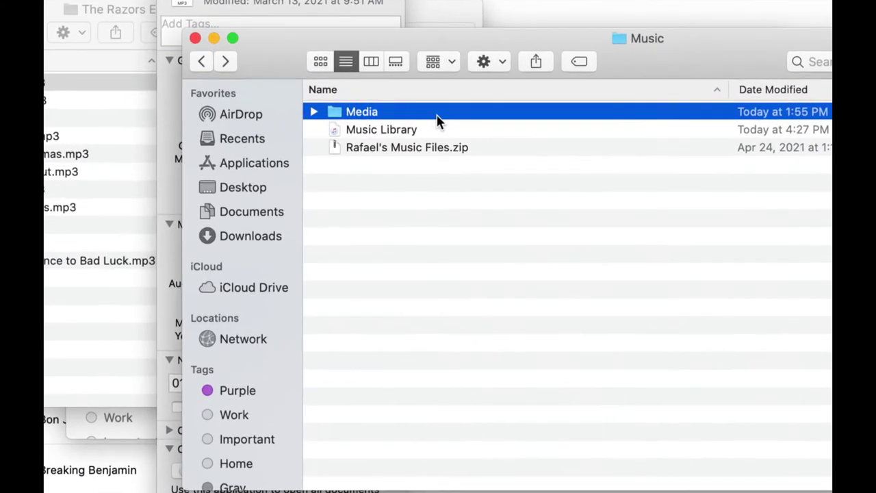
pyautogui.doubleClick(438, 120)
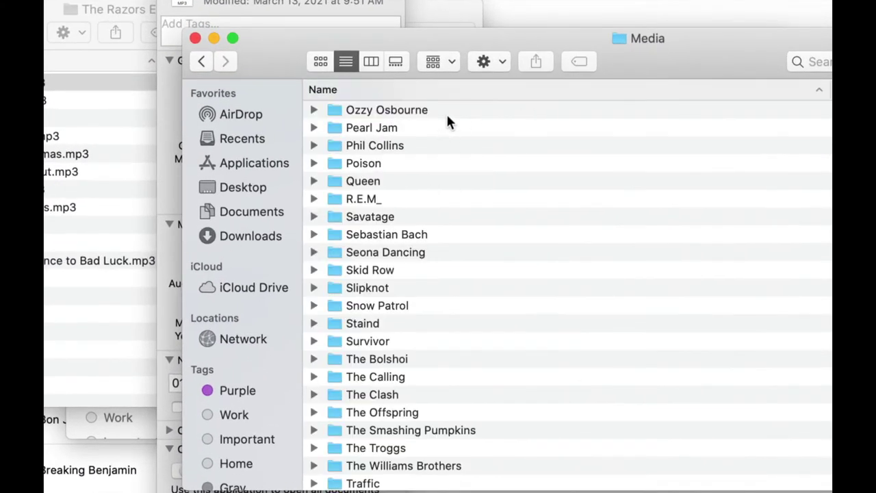
pyautogui.scroll(-3, 448, 120)
pyautogui.scroll(10, 448, 120)
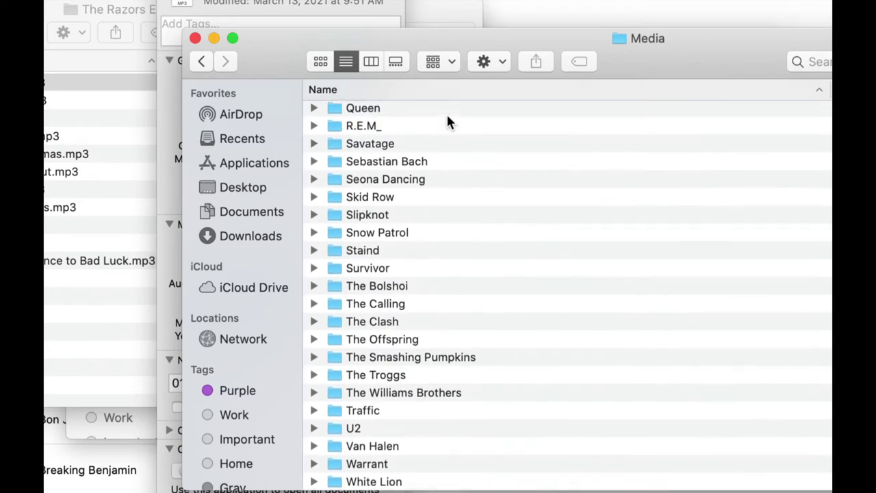
pyautogui.scroll(10, 448, 121)
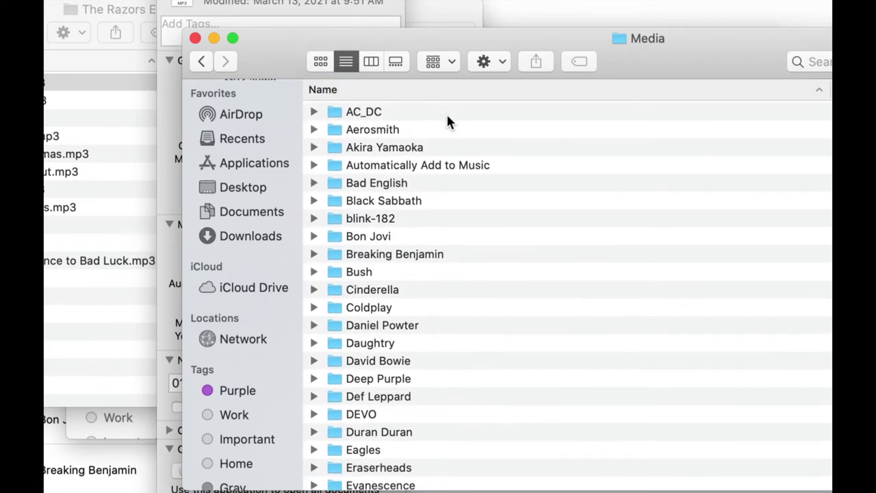
pyautogui.scroll(-7, 414, 120)
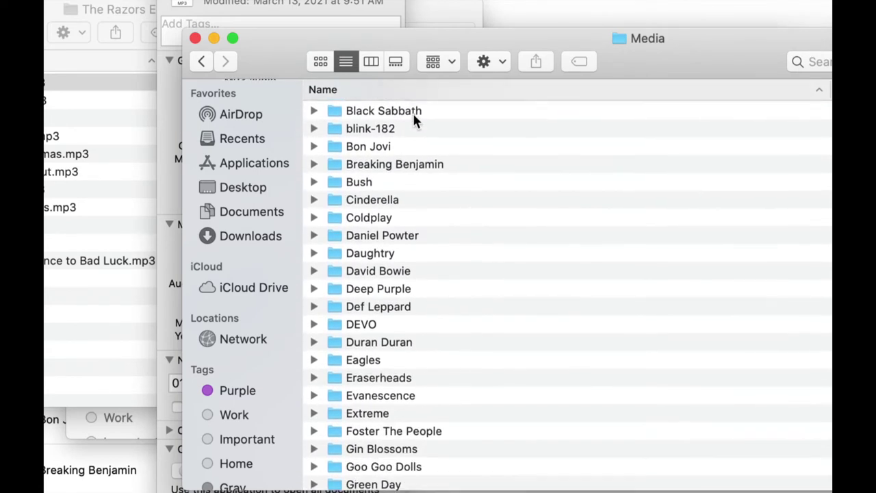
pyautogui.scroll(7, 414, 226)
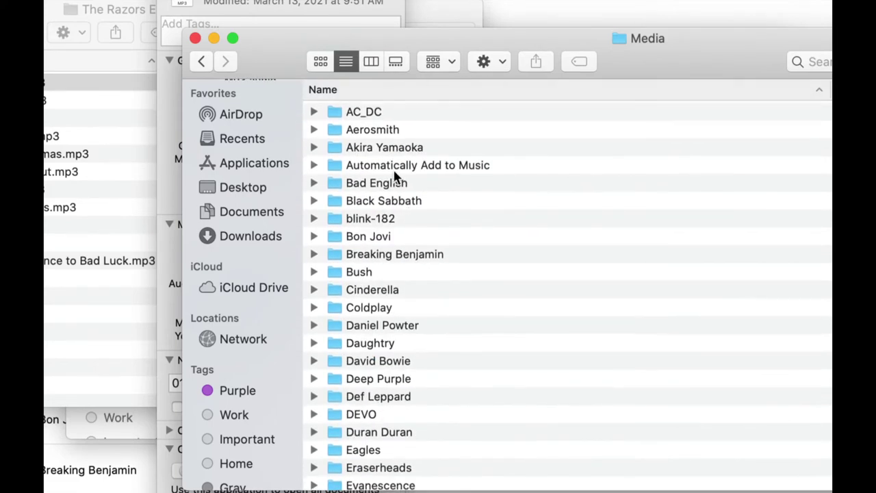
# - Look inside the Black Sabbath folder and its Master of Reality album, and return to the Music folder
pyautogui.doubleClick(404, 200)
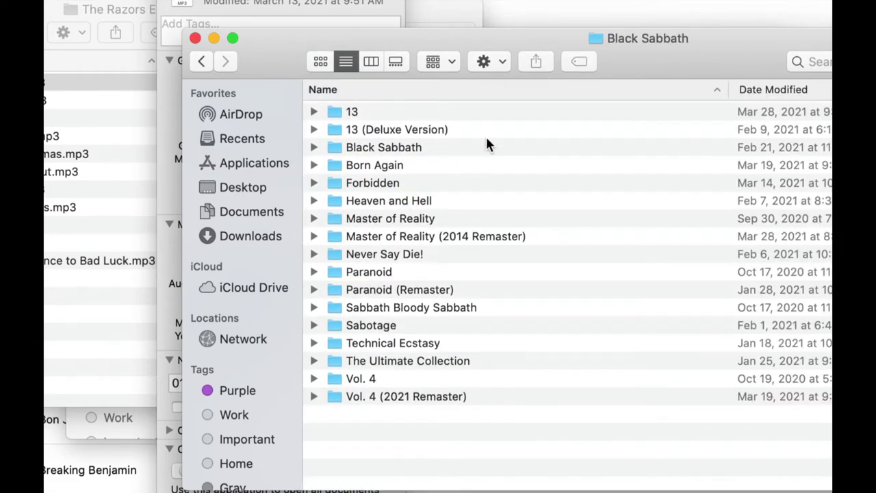
pyautogui.doubleClick(444, 220)
pyautogui.click(193, 63)
pyautogui.click(194, 63)
pyautogui.click(193, 63)
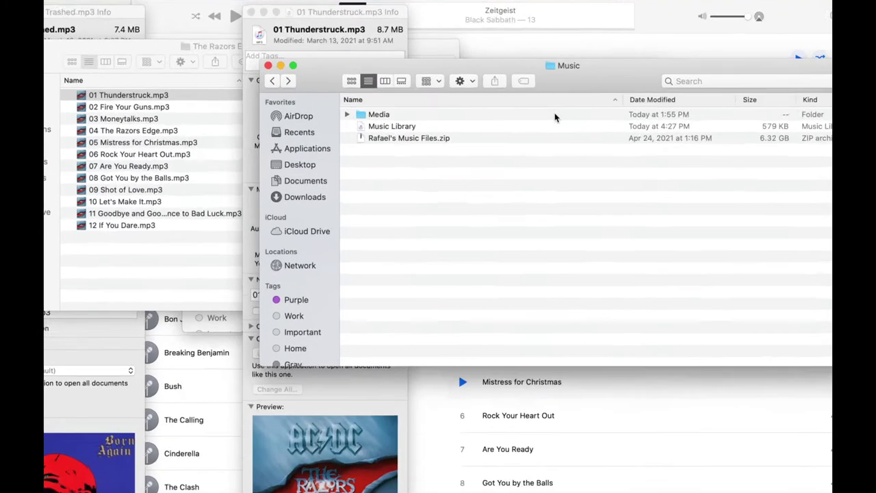
# - Inspect the Media folder and the zip archive in the Music folder, reviewing the actions available for Media without applying any
pyautogui.click(558, 114)
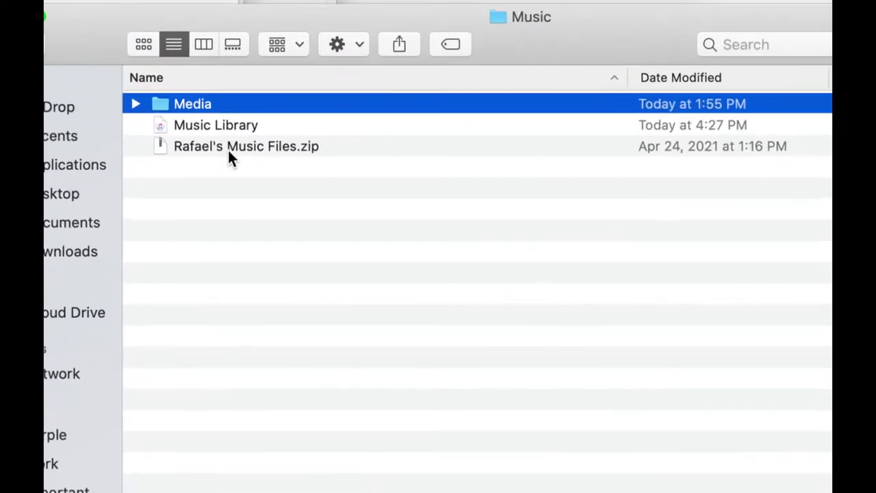
pyautogui.click(298, 149)
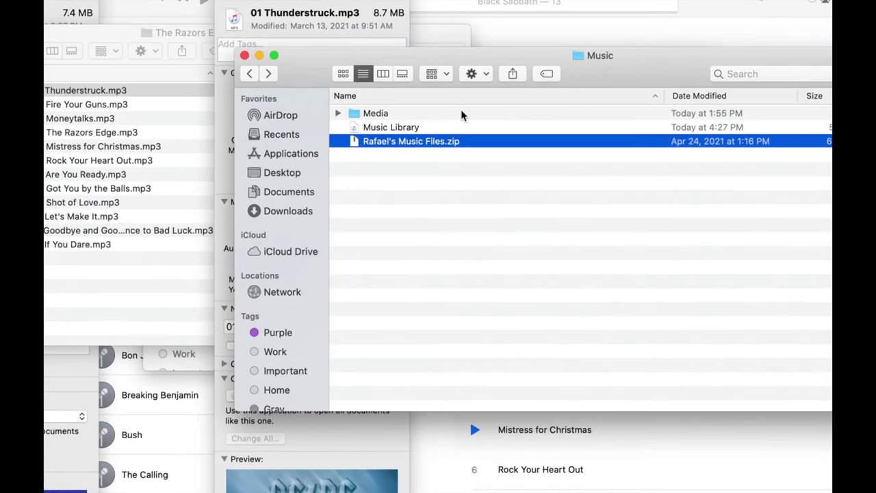
pyautogui.rightClick(461, 115)
pyautogui.click(449, 145)
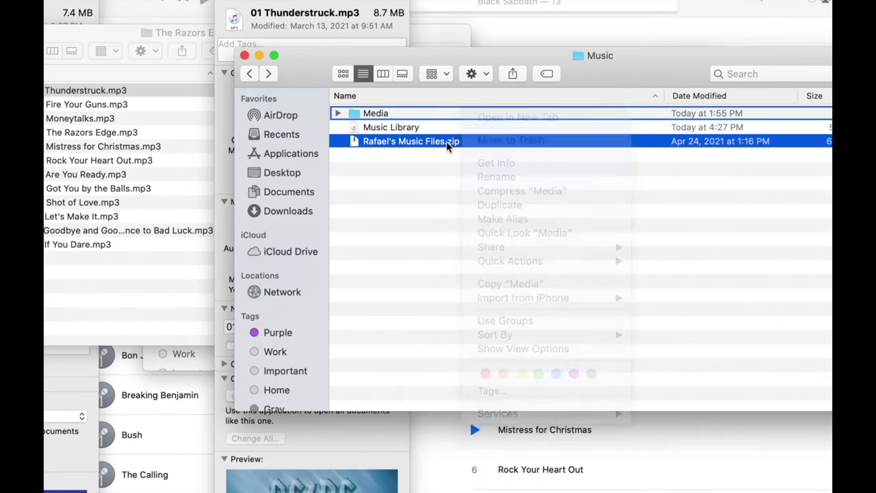
pyautogui.click(446, 120)
pyautogui.rightClick(446, 120)
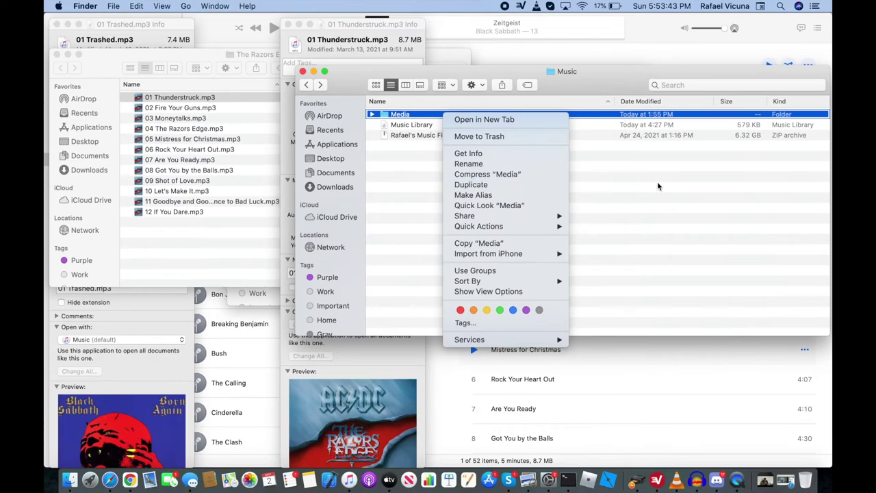
pyautogui.click(716, 201)
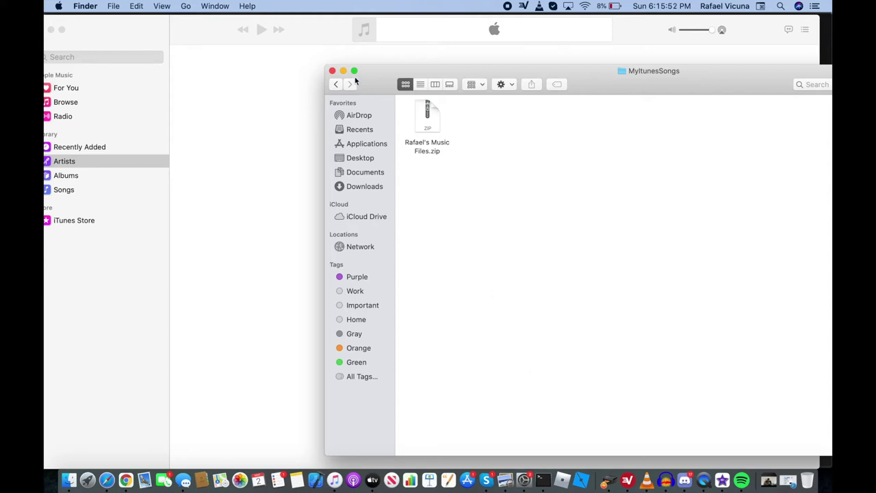
# - Move the MyItunesSongs Finder window aside, switch to the Music app and open its Browse section
pyautogui.moveTo(366, 77); pyautogui.dragTo(483, 82)
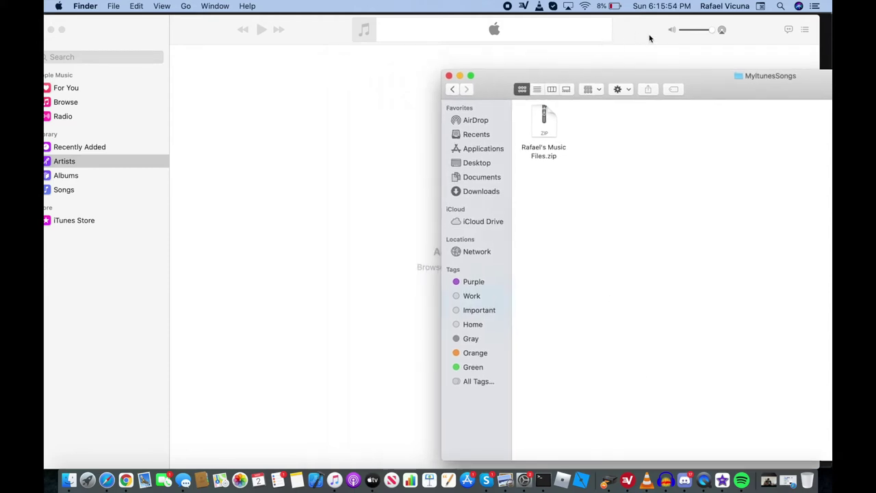
pyautogui.click(532, 65)
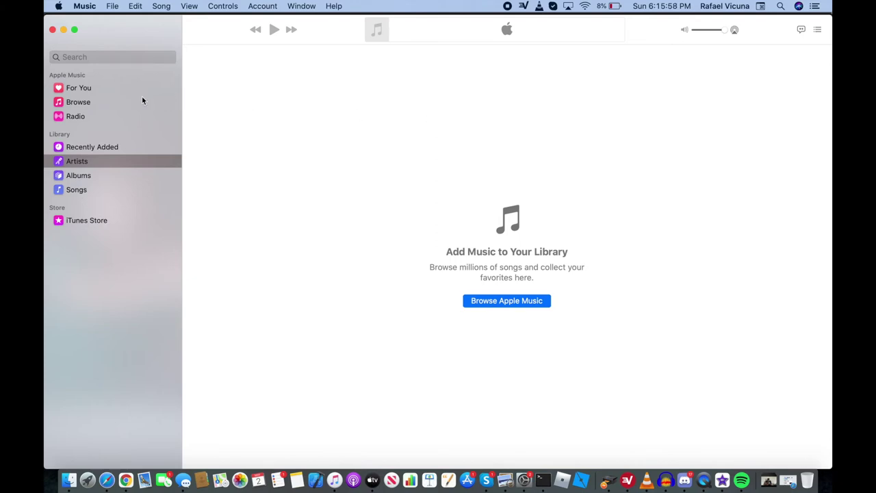
pyautogui.click(109, 100)
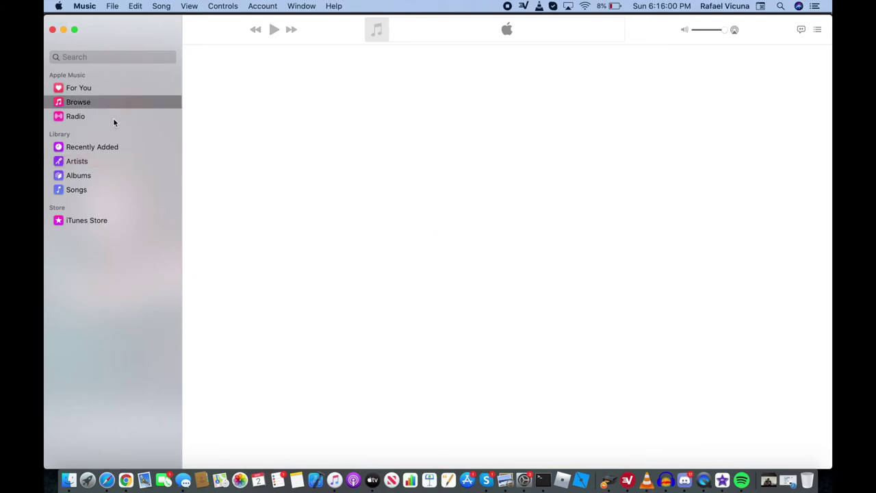
# - Show the Music library's Artists list, switch to Finder and extract the zip archive in the MyItunesSongs folder
pyautogui.click(113, 161)
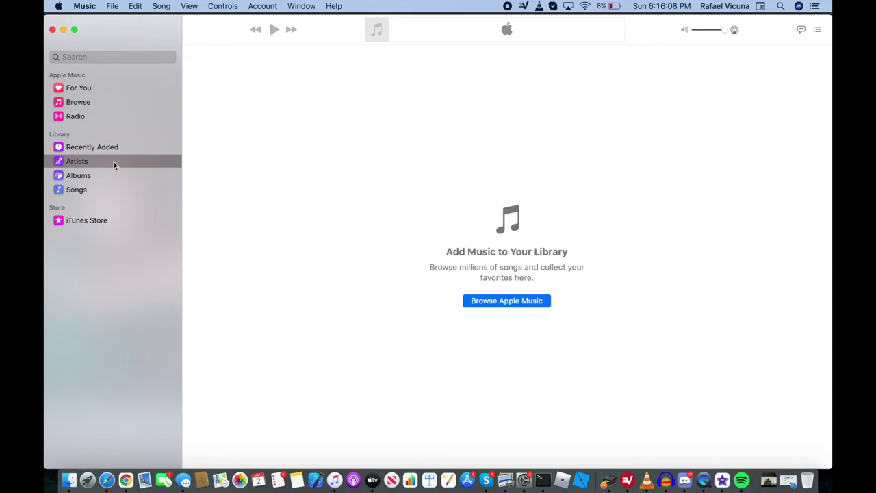
pyautogui.click(68, 480)
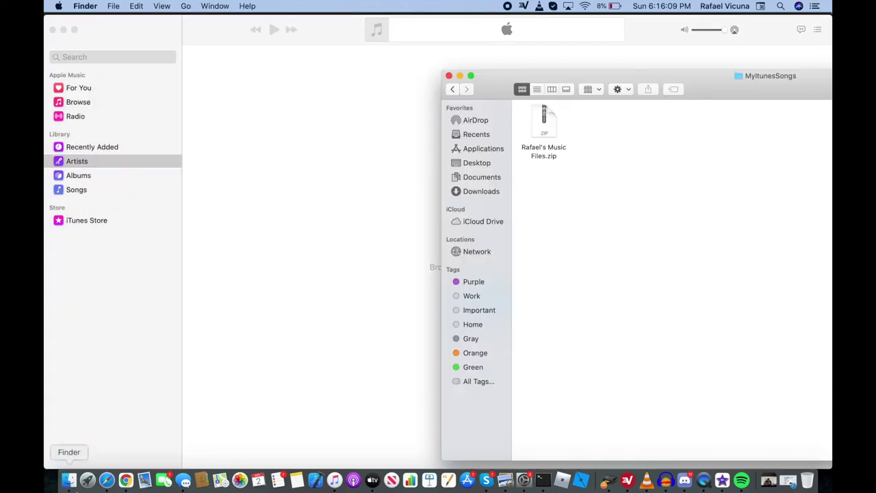
pyautogui.doubleClick(491, 100)
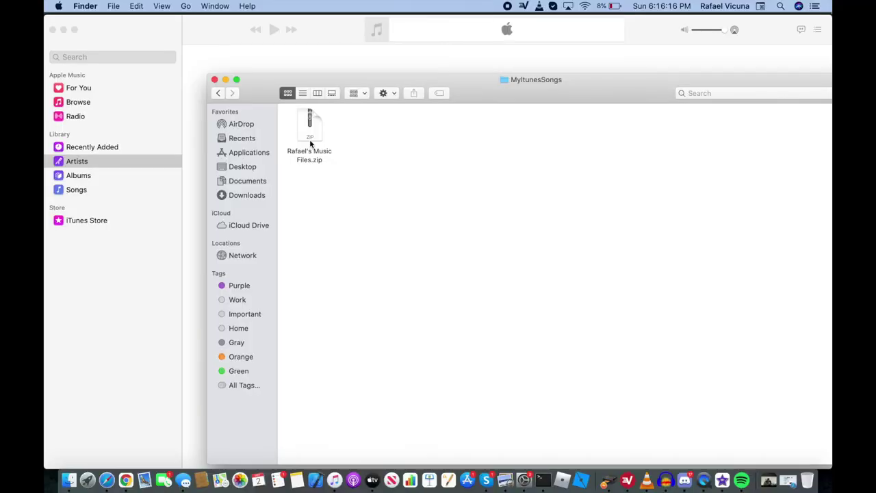
pyautogui.doubleClick(311, 137)
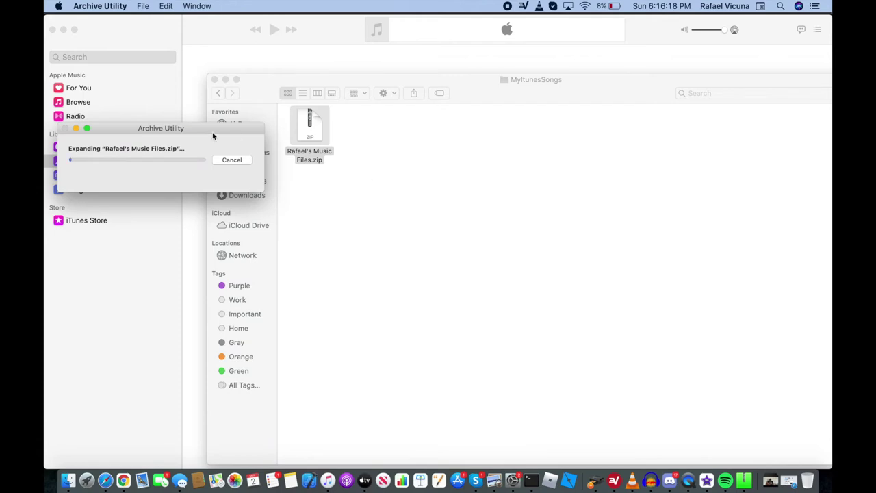
pyautogui.moveTo(212, 135); pyautogui.dragTo(406, 240)
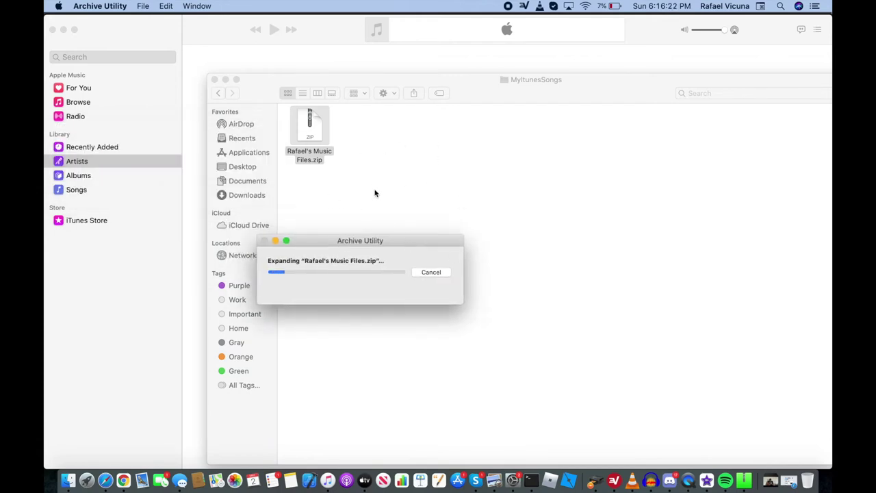
pyautogui.moveTo(363, 247); pyautogui.dragTo(329, 187)
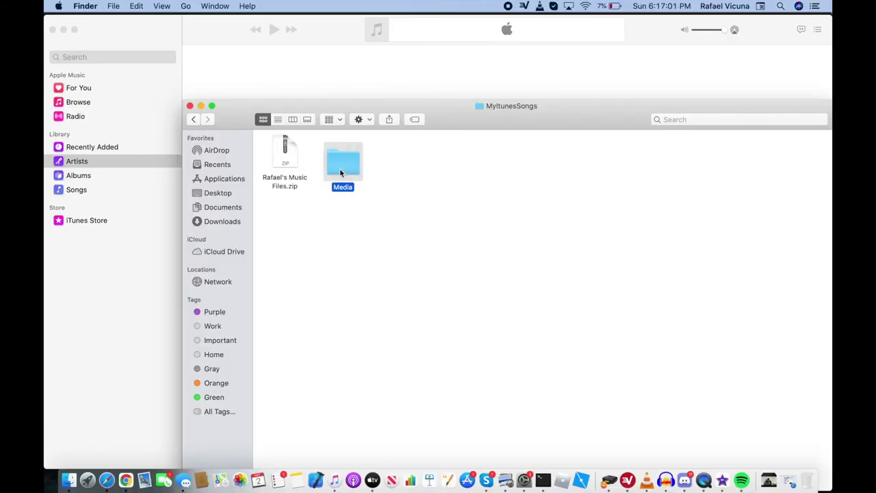
# - Place the extracted Media folder beside the archive, look through its artist folders and return to MyItunesSongs
pyautogui.moveTo(340, 173); pyautogui.dragTo(356, 161)
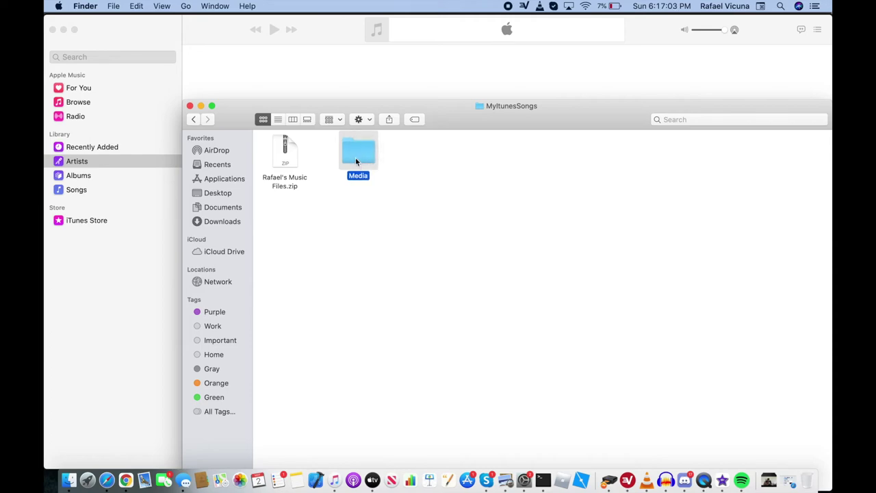
pyautogui.doubleClick(355, 159)
pyautogui.scroll(-5, 389, 183)
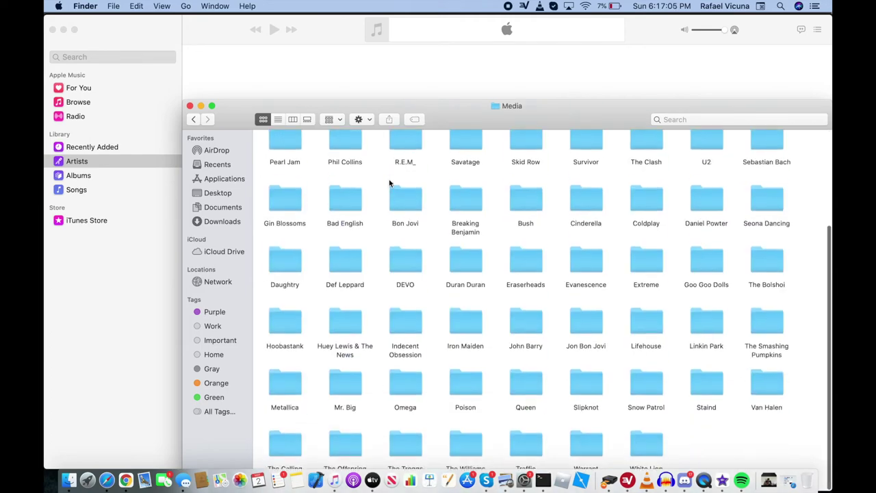
pyautogui.scroll(5, 389, 183)
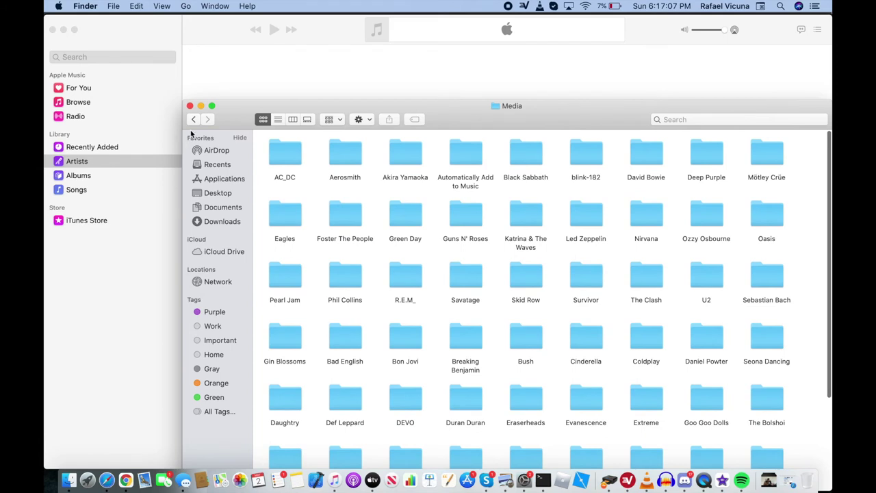
pyautogui.click(192, 116)
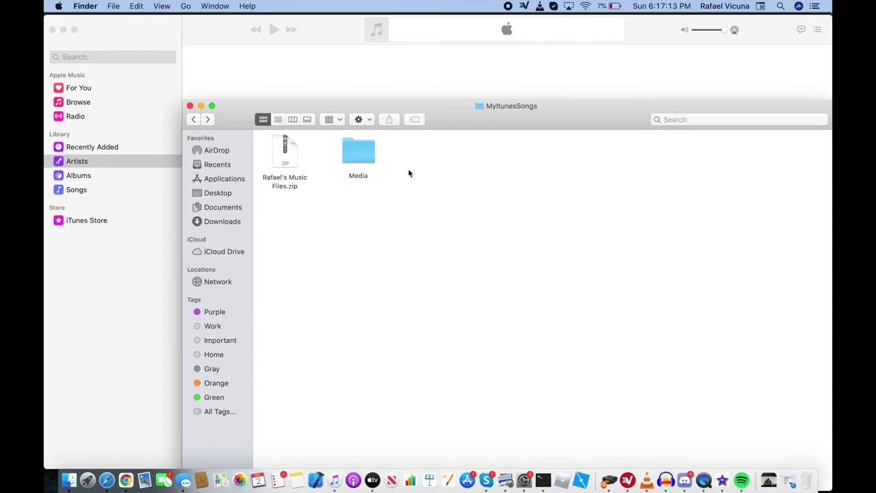
# - Switch to the Music app, start an import and browse to the MyItunesSongs folder in the home folder
pyautogui.click(216, 38)
pyautogui.click(108, 6)
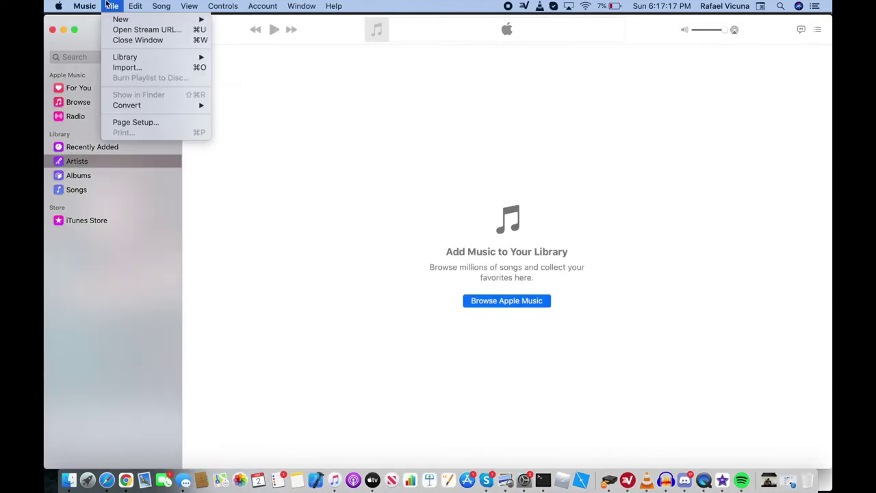
pyautogui.click(145, 69)
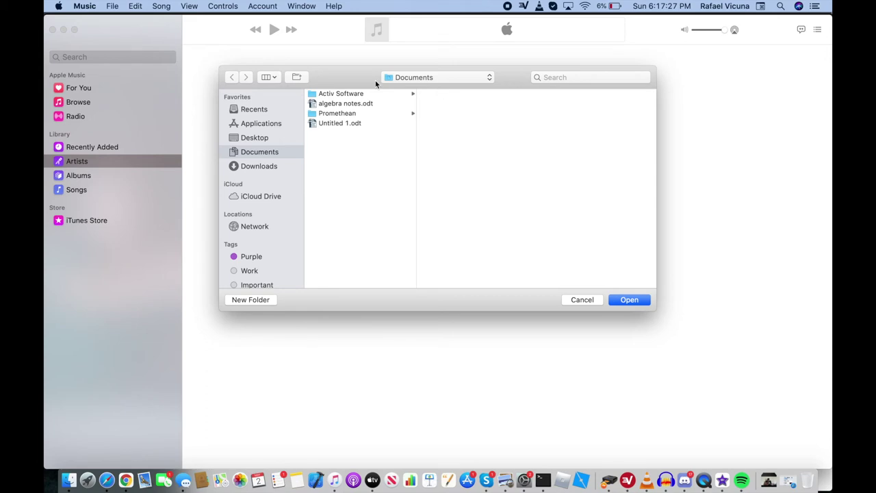
pyautogui.click(451, 79)
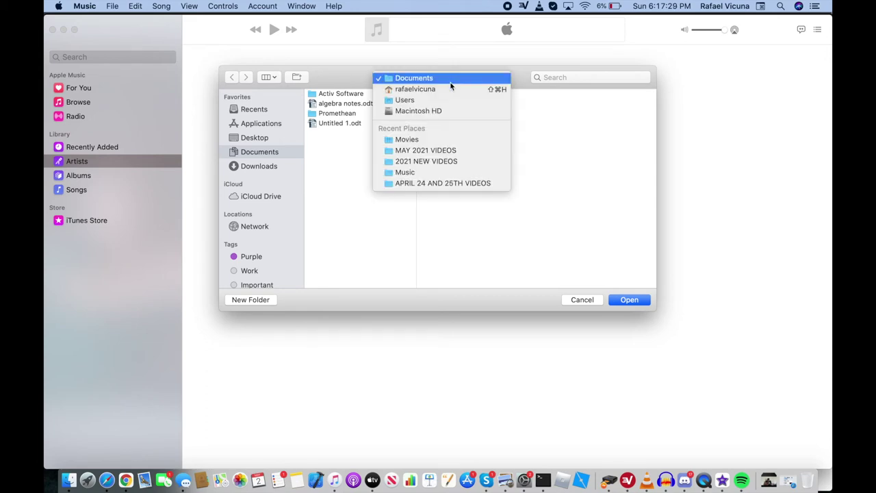
pyautogui.click(434, 89)
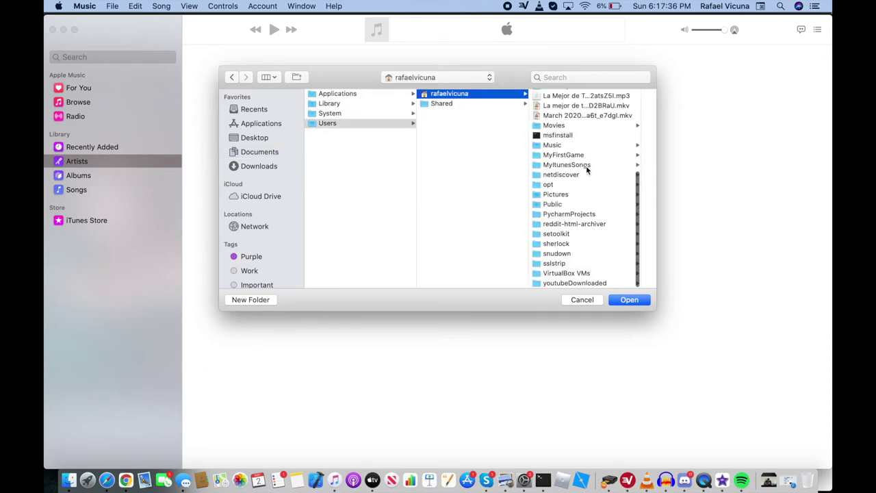
pyautogui.click(586, 168)
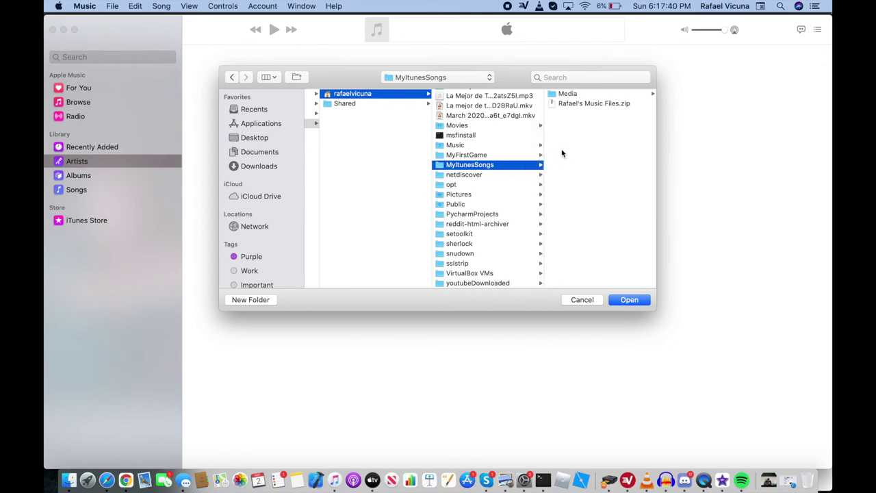
# - Choose the Media folder inside MyItunesSongs, check its artist folders and import it into the music library
pyautogui.click(558, 94)
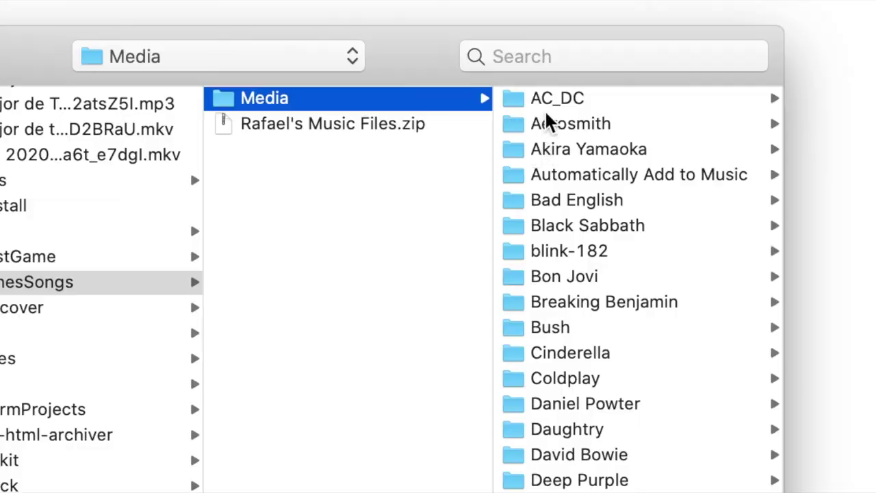
pyautogui.scroll(-10, 579, 118)
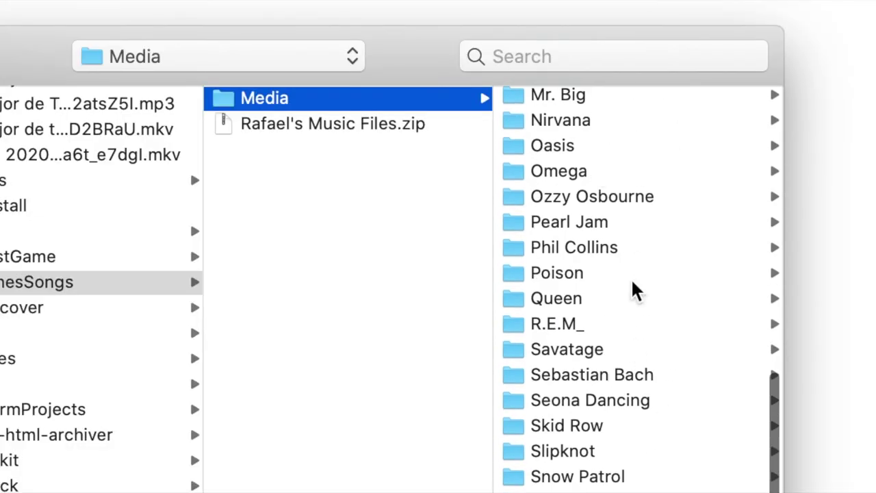
pyautogui.scroll(-5, 587, 375)
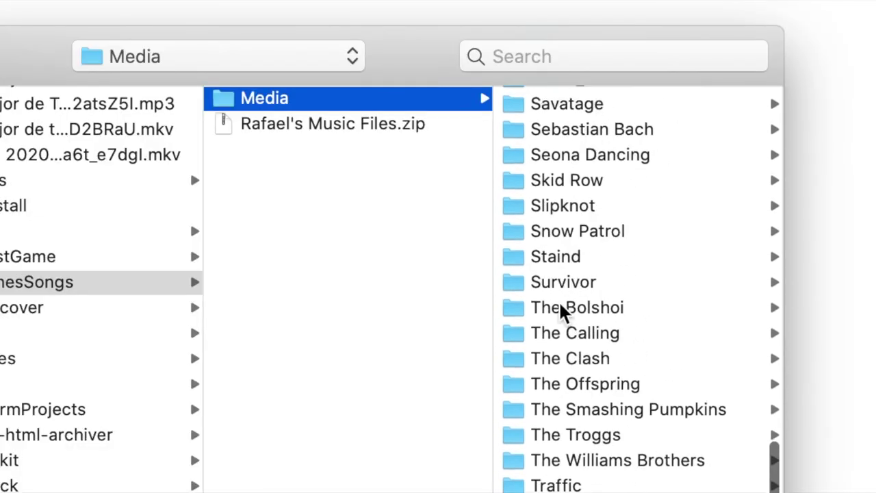
pyautogui.scroll(15, 561, 309)
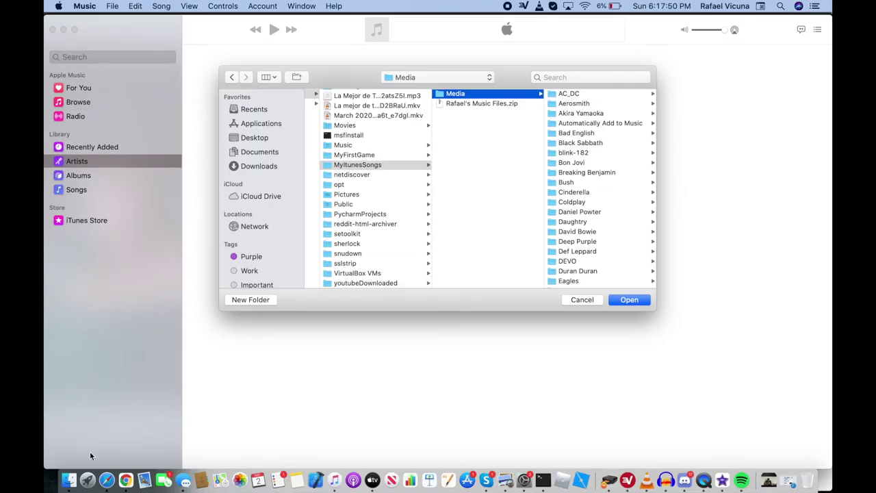
pyautogui.click(68, 480)
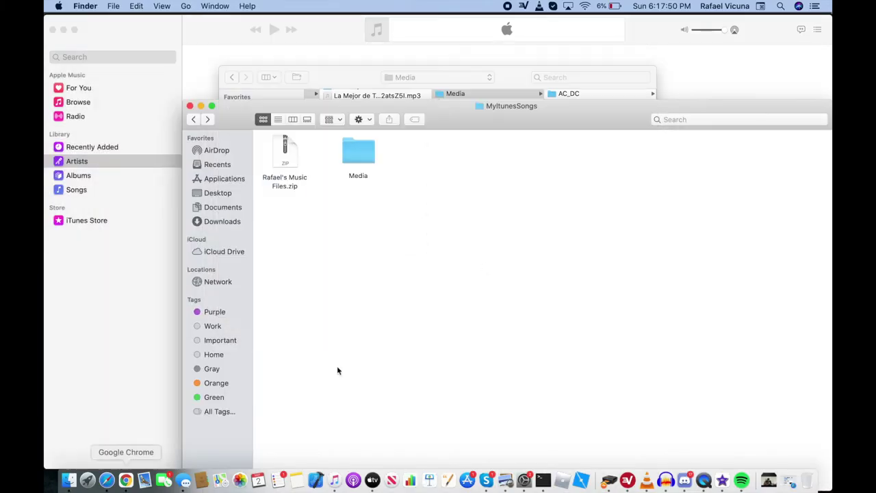
pyautogui.click(506, 75)
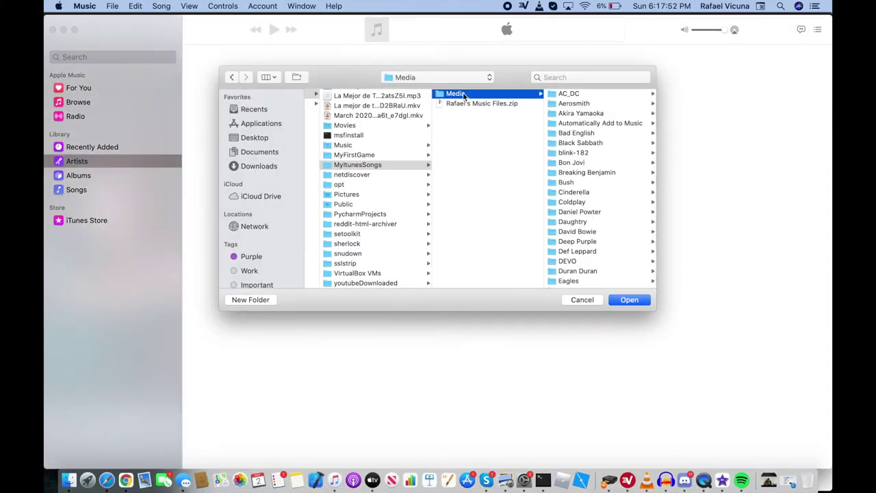
pyautogui.click(629, 302)
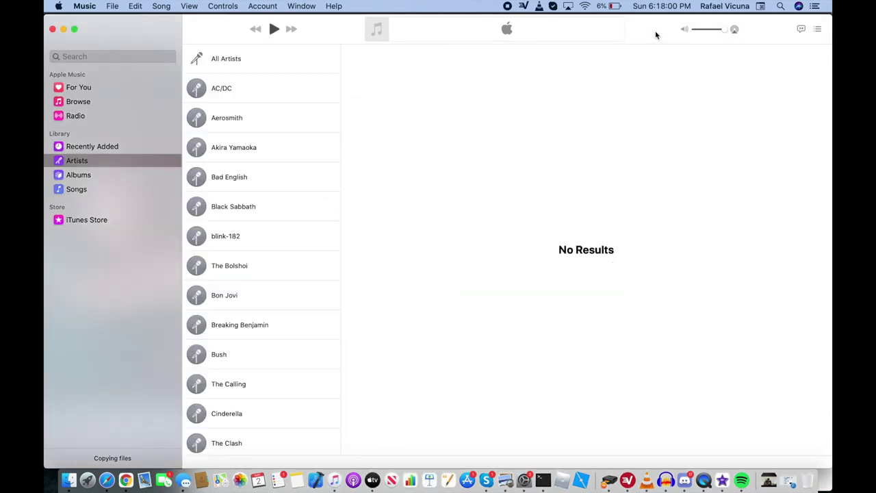
# - Check the imported songs of the first artists in the list, from AC/DC through Black Sabbath and blink-182
pyautogui.click(311, 84)
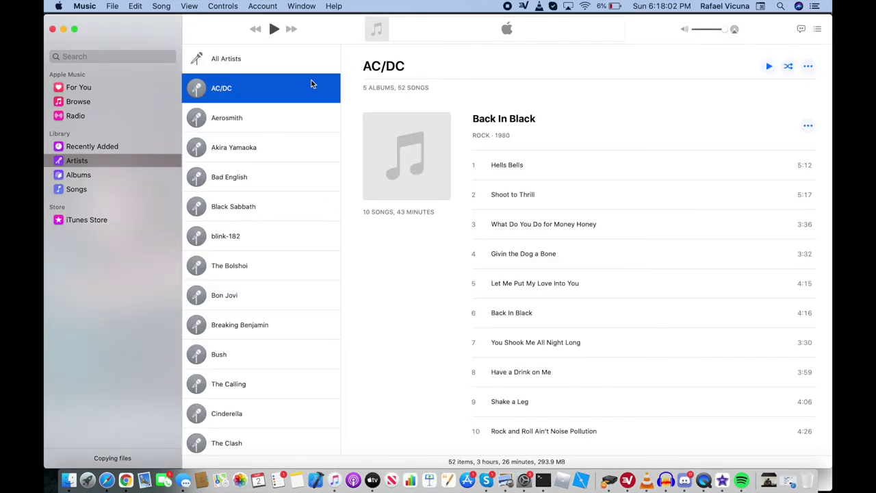
pyautogui.click(312, 119)
pyautogui.click(303, 142)
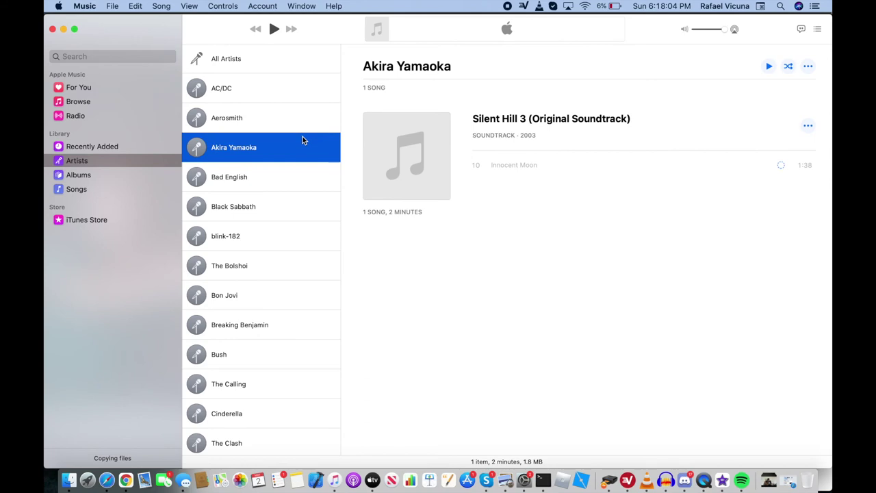
pyautogui.click(295, 178)
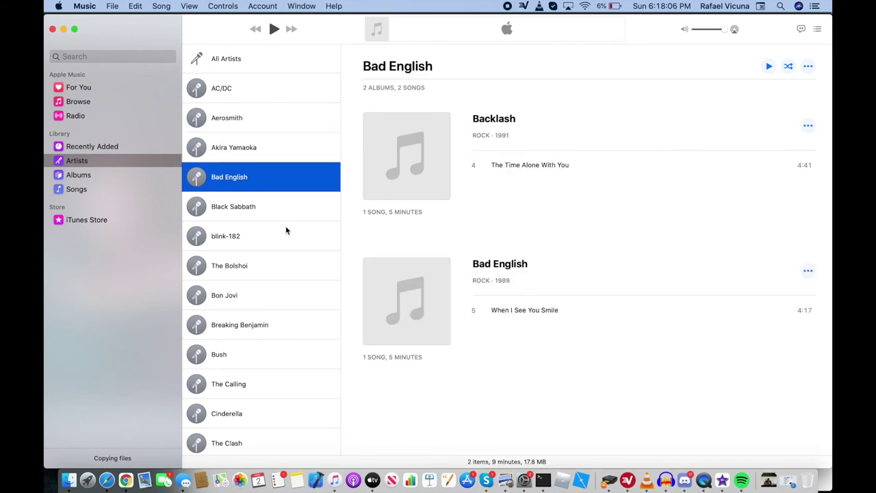
pyautogui.click(287, 231)
pyautogui.click(287, 178)
pyautogui.click(286, 205)
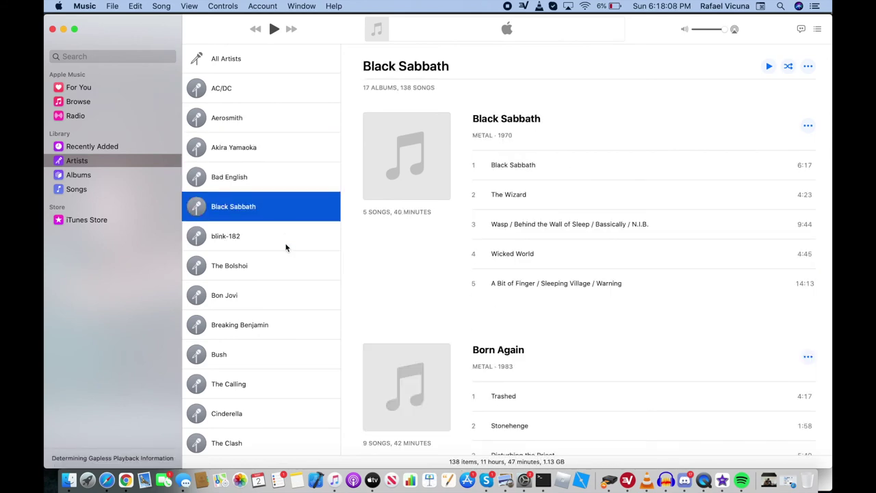
pyautogui.click(286, 247)
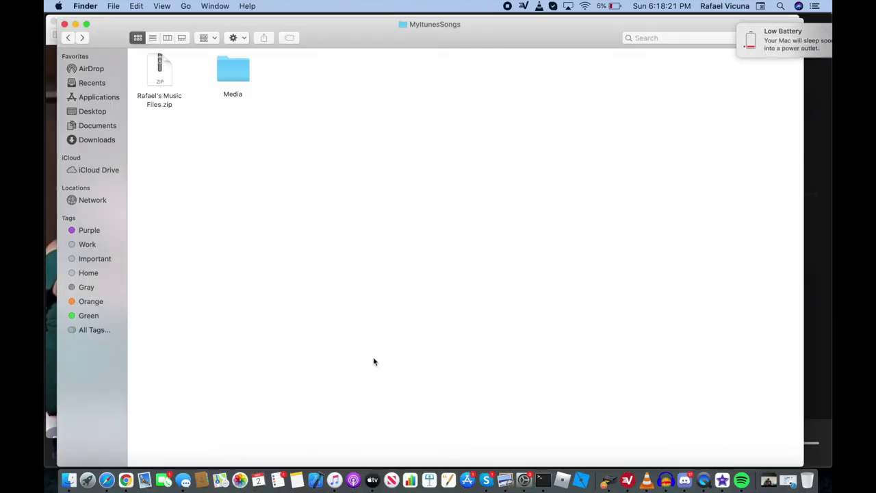
# - Return to the Music app and examine the albums and artwork of Aerosmith and AC/DC
pyautogui.click(334, 479)
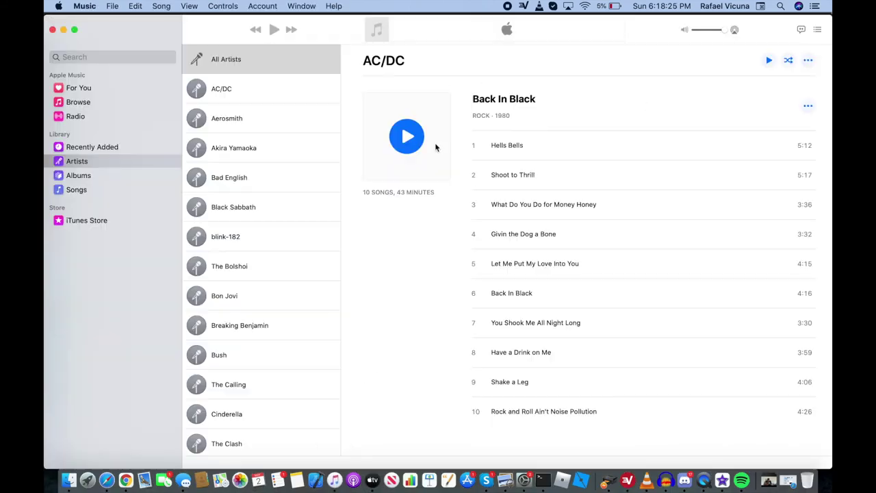
pyautogui.click(280, 120)
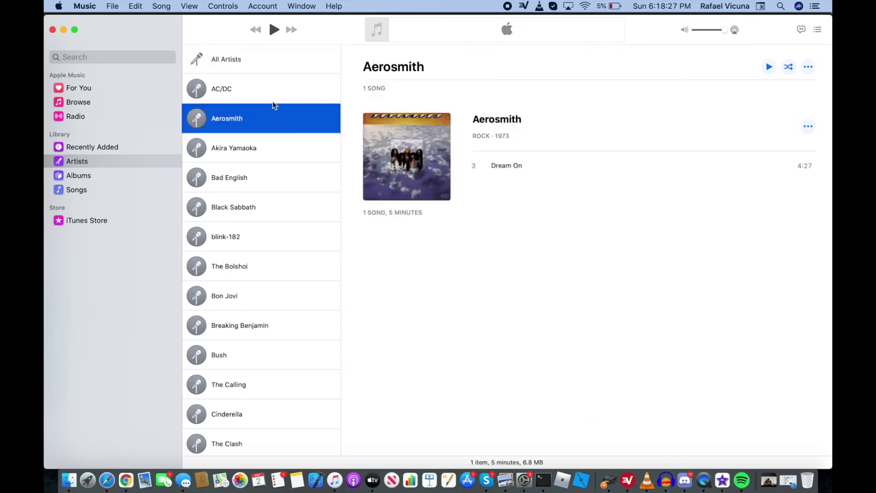
pyautogui.click(272, 96)
pyautogui.scroll(-10, 475, 196)
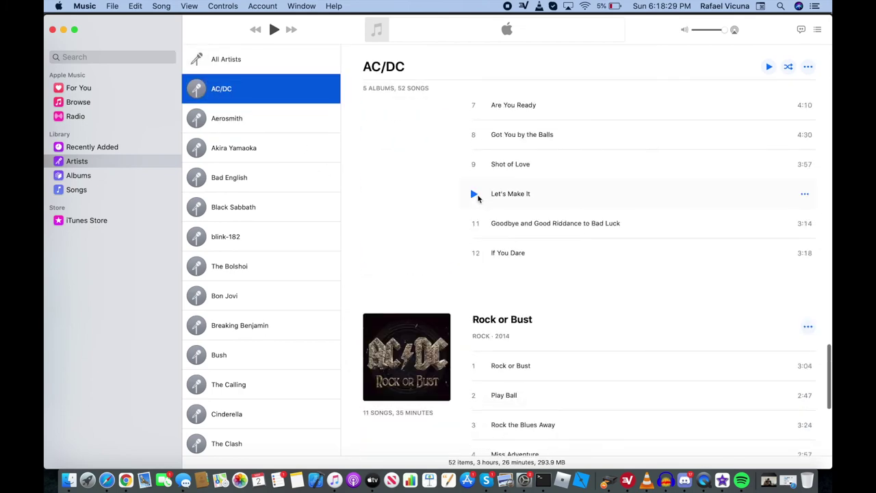
pyautogui.scroll(-3, 477, 197)
pyautogui.scroll(10, 477, 198)
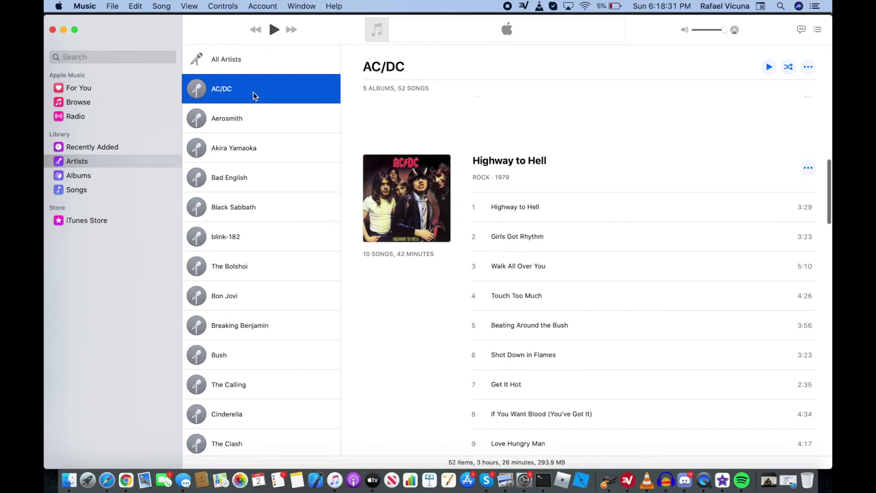
# - Examine the albums and artwork of Akira Yamaoka, Bad English and Black Sabbath
pyautogui.click(244, 121)
pyautogui.click(296, 154)
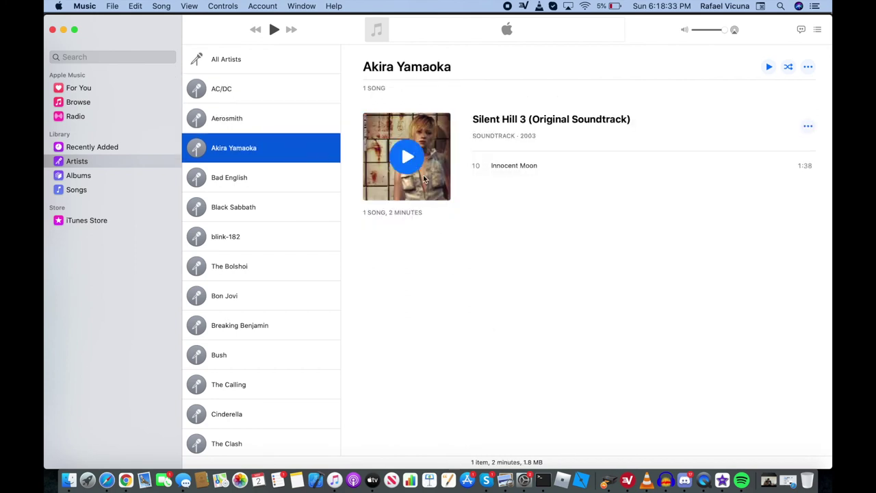
pyautogui.click(274, 179)
pyautogui.click(284, 213)
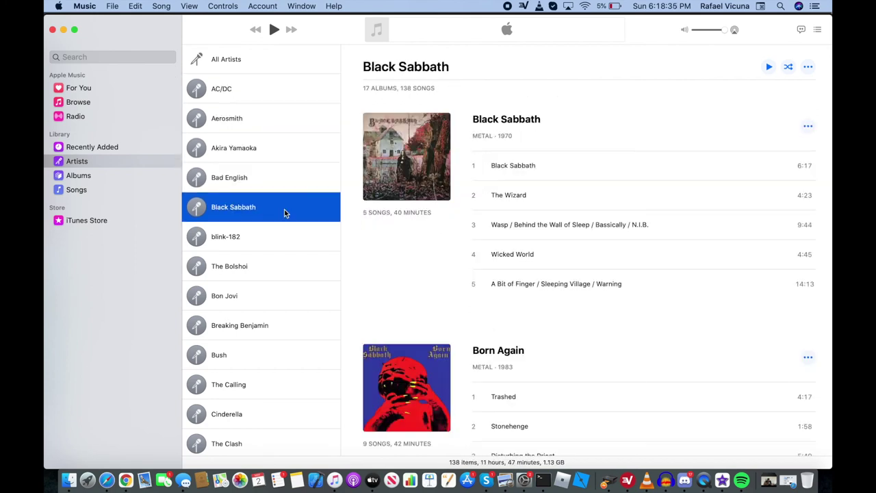
pyautogui.scroll(-5, 334, 187)
pyautogui.scroll(5, 308, 219)
# - Review the available library commands without applying any, and look further through the artist list, viewing Mötley Crüe's albums
pyautogui.click(112, 6)
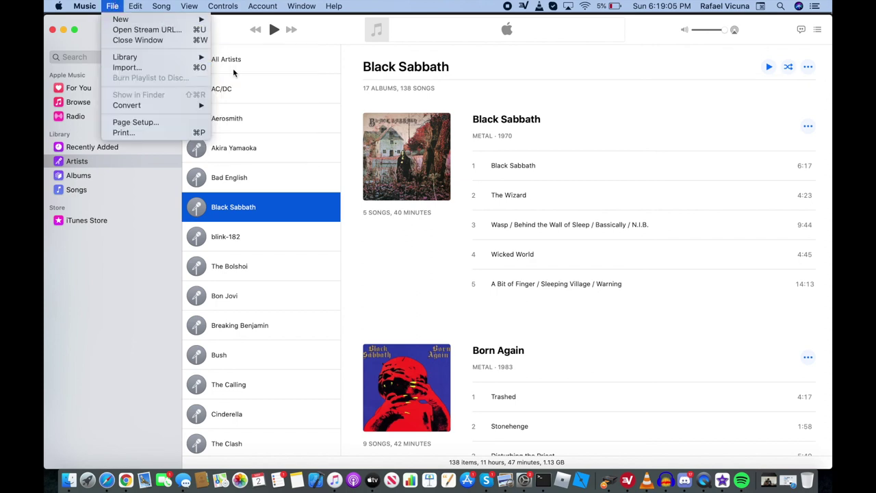
pyautogui.click(391, 257)
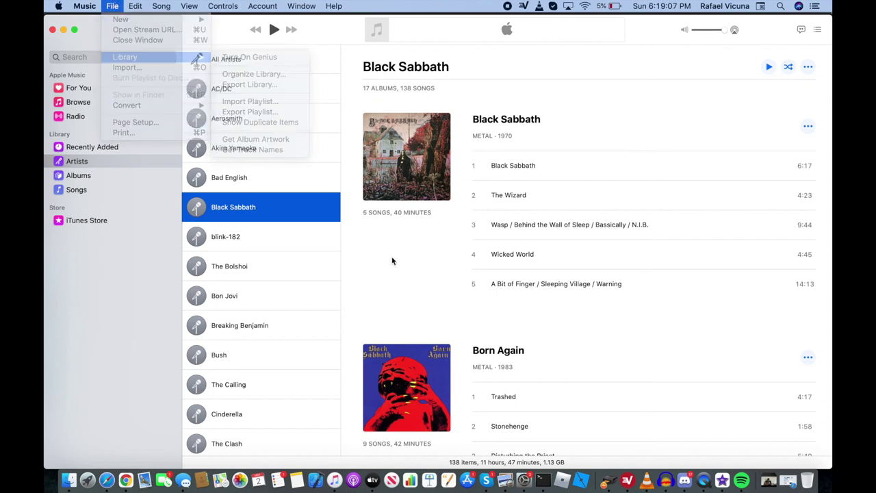
pyautogui.scroll(-5, 289, 181)
pyautogui.scroll(-20, 289, 182)
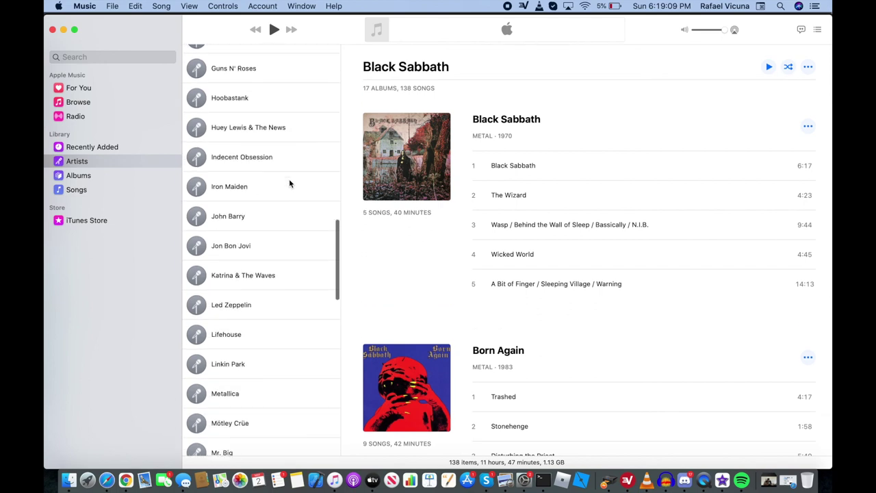
pyautogui.click(289, 181)
pyautogui.click(260, 219)
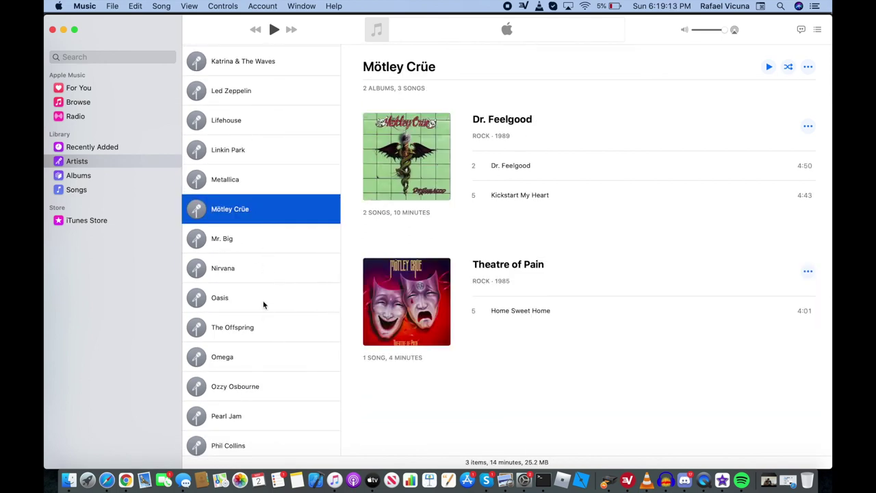
pyautogui.scroll(20, 264, 303)
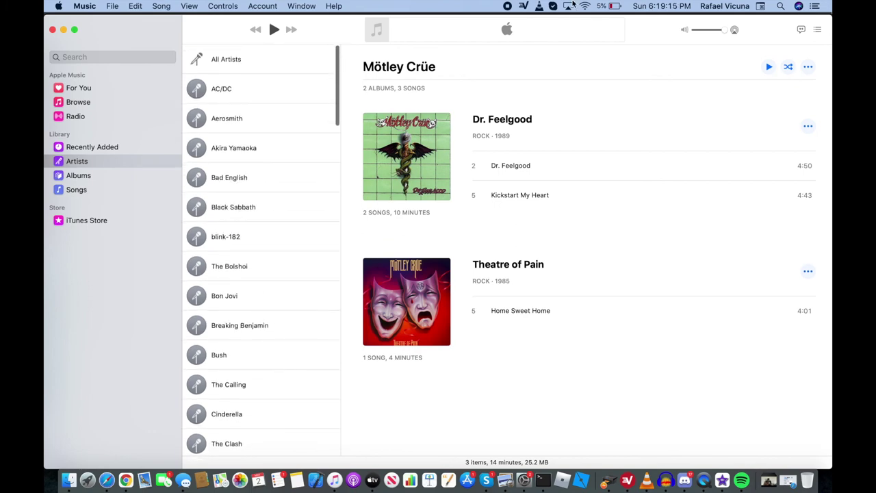